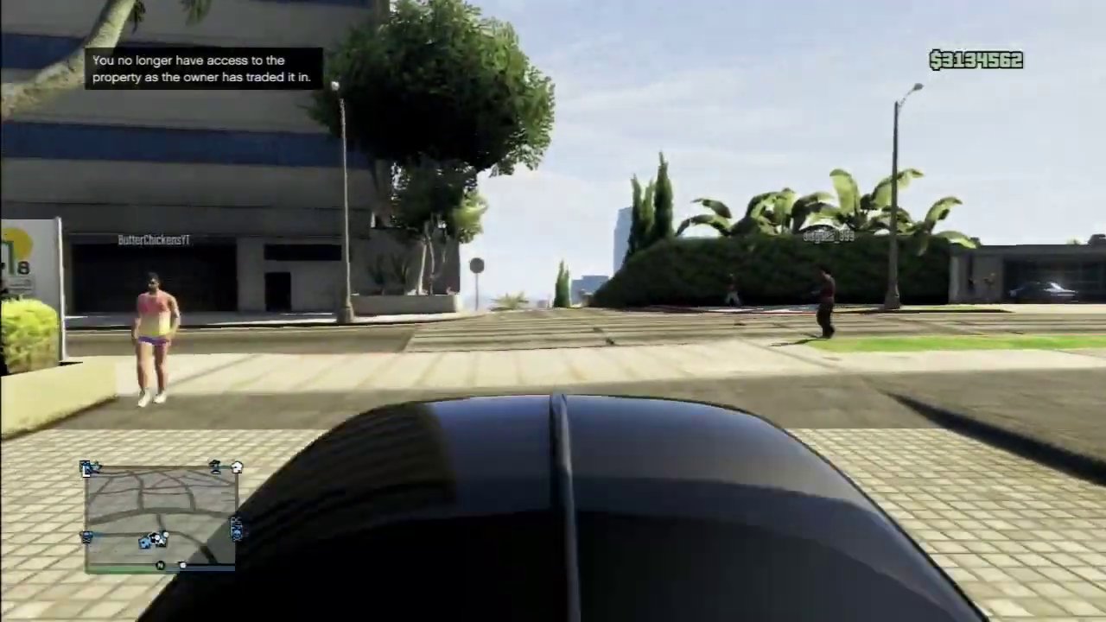
key(v)
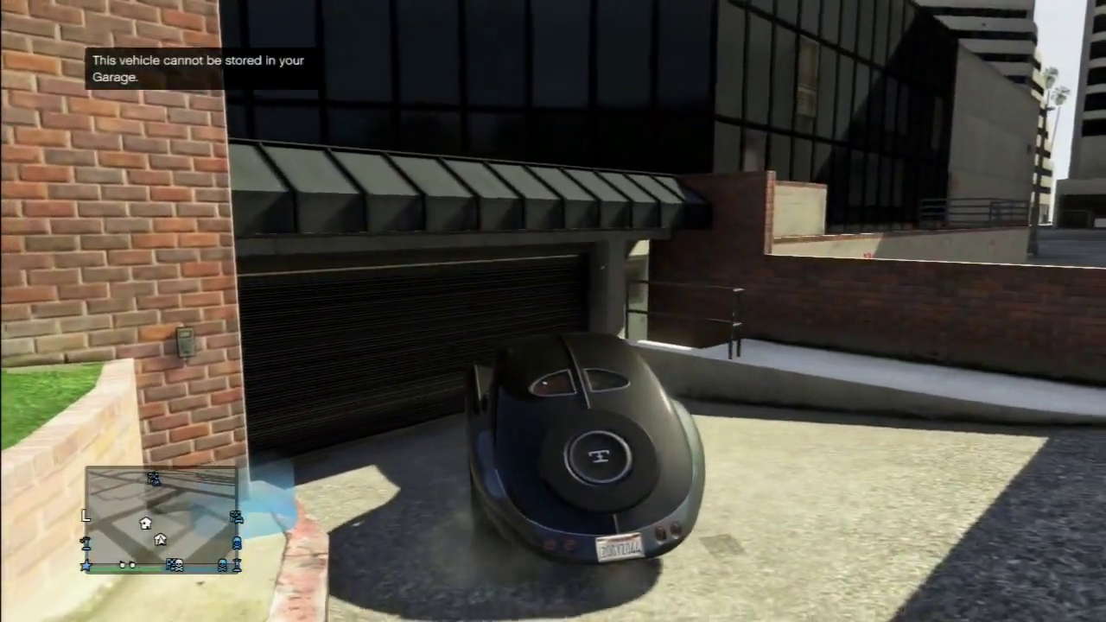
key(f)
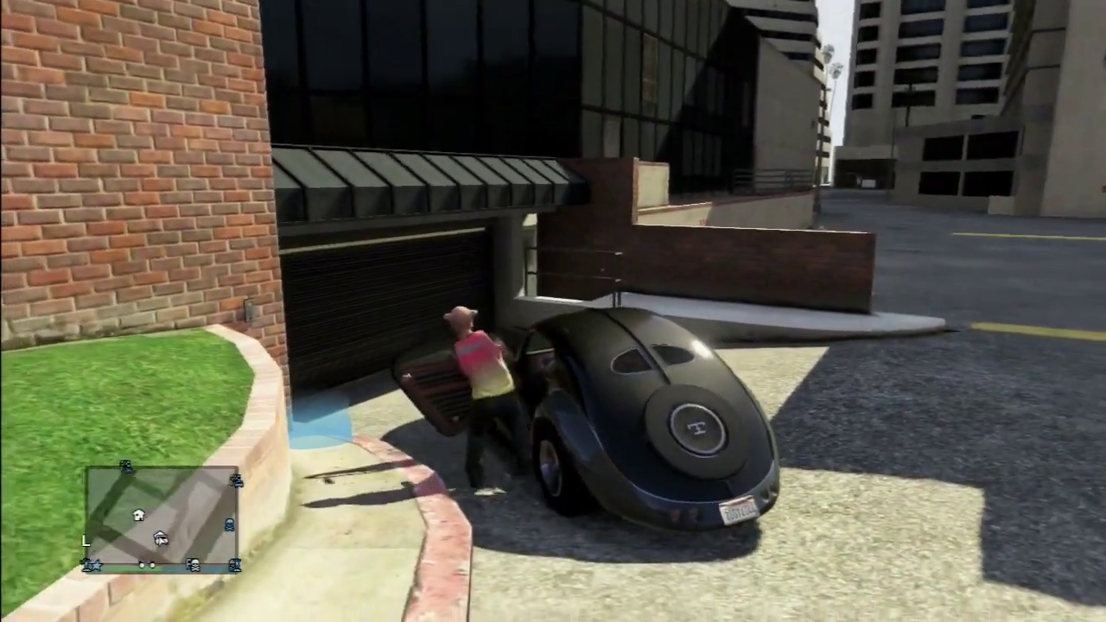